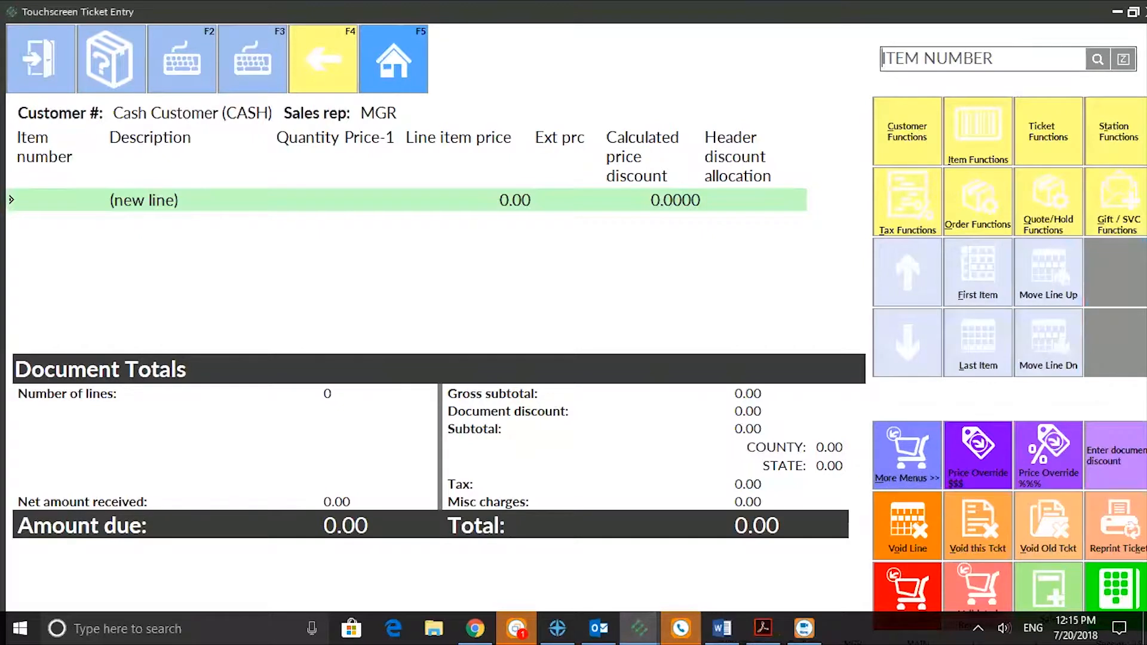
# - Record a pay-out to the recipient described as Office Supplies, with pay code CASH and amount 50.00, and close the receipt prompt without printing
pyautogui.click(1112, 142)
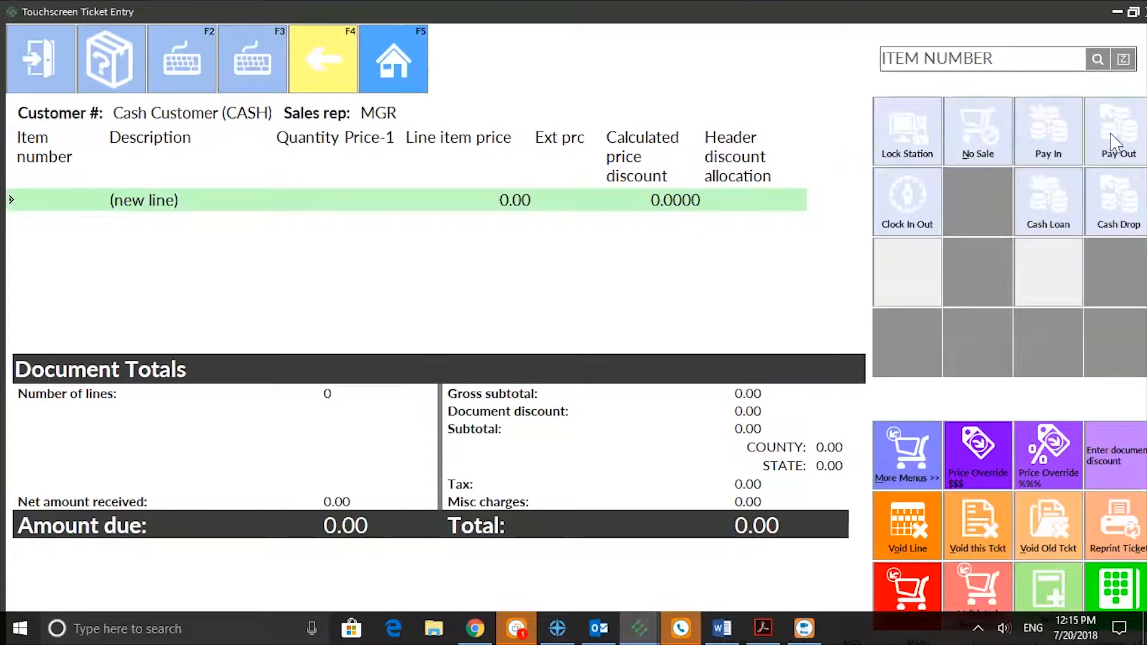
pyautogui.write('Jeana')
pyautogui.write('Office S')
pyautogui.write('u')
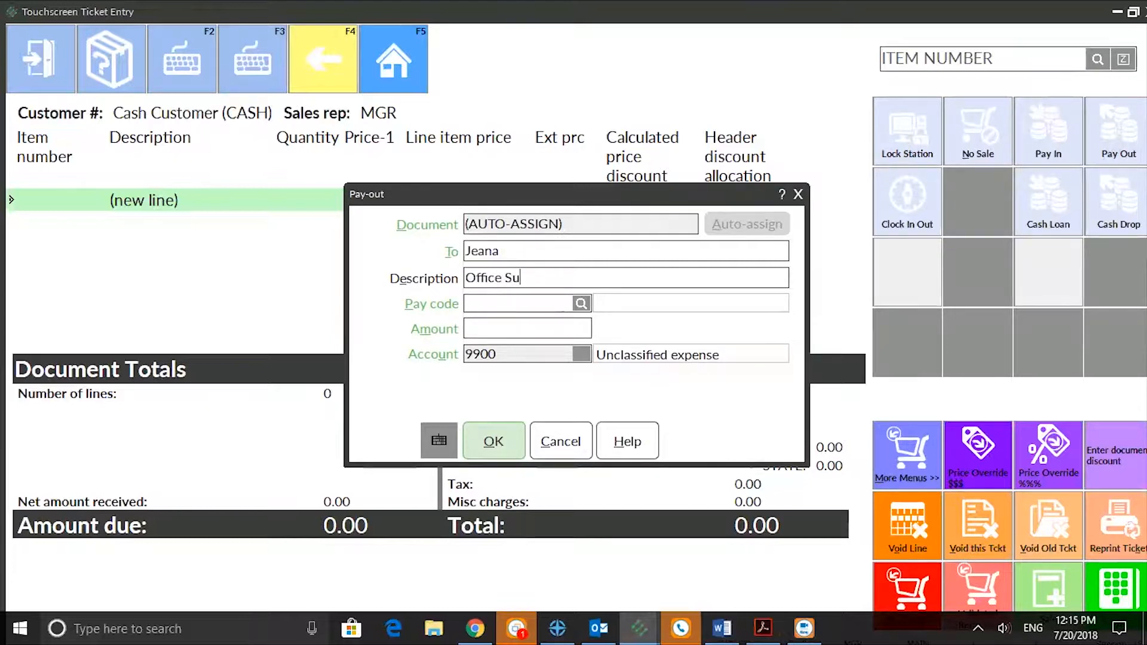
pyautogui.write('ppliesCASH')
pyautogui.press('Tab')
pyautogui.write('50.00')
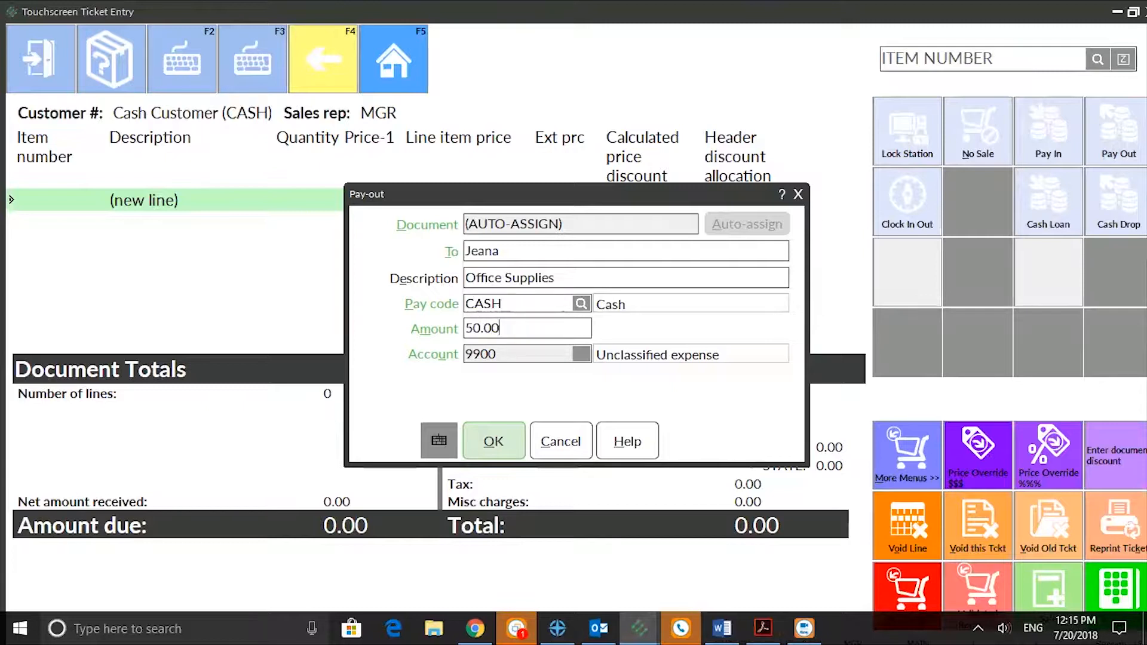
pyautogui.click(496, 440)
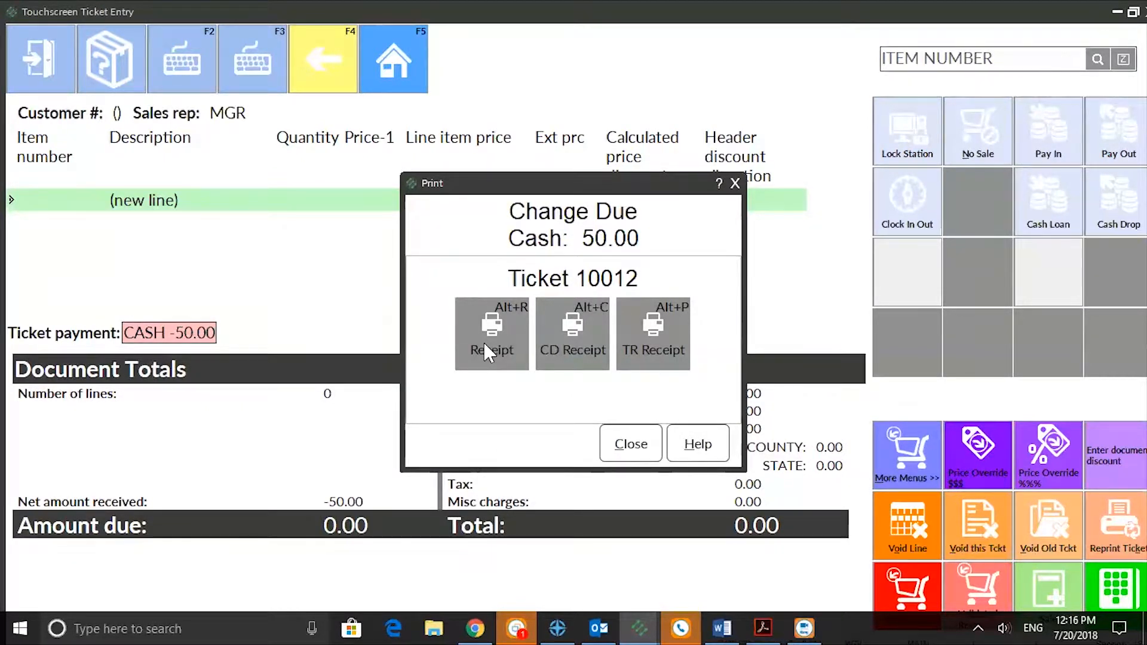
pyautogui.click(633, 453)
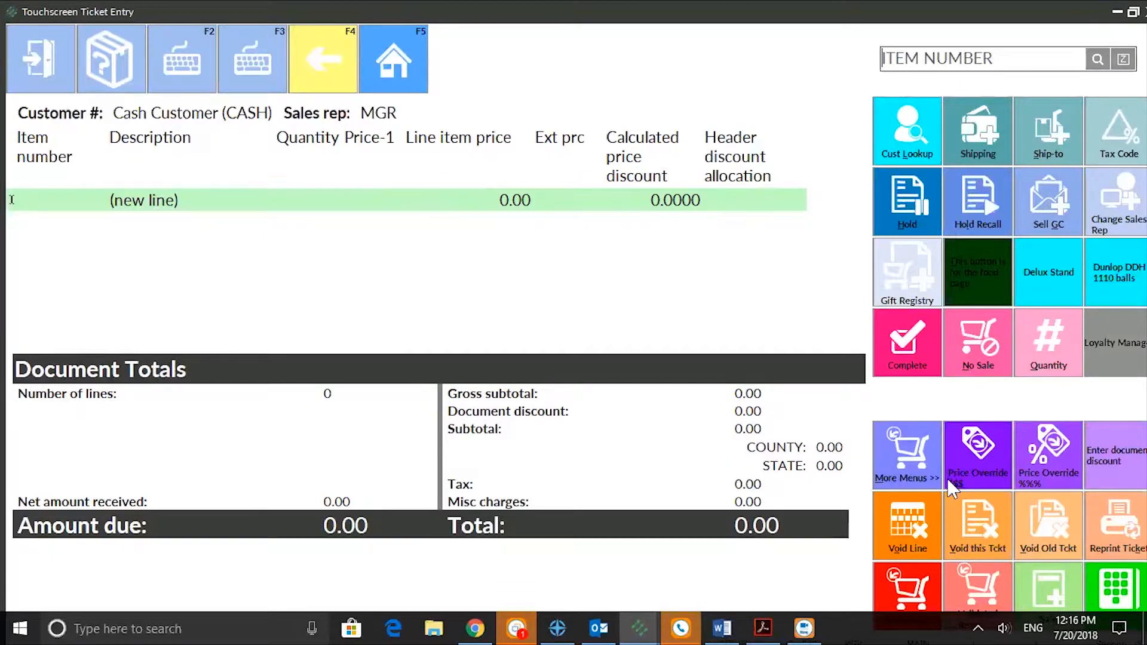
# - Start a pay-in from the station functions, entering the payer's name and the description Change from Office Supplies
pyautogui.click(920, 478)
pyautogui.click(1112, 117)
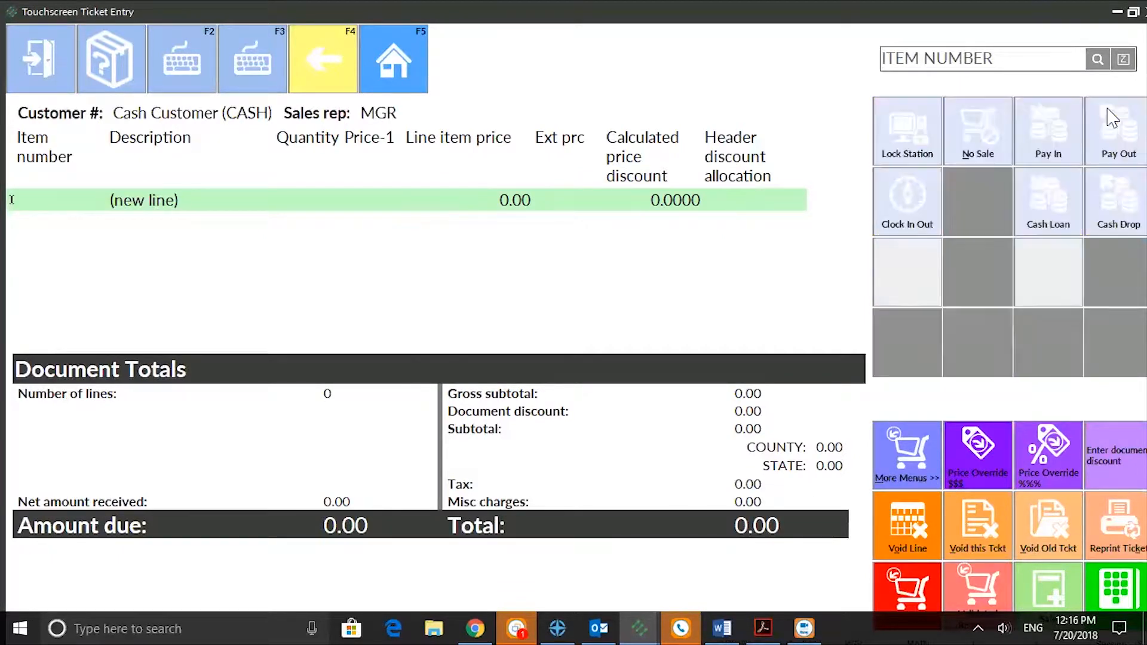
pyautogui.click(1043, 141)
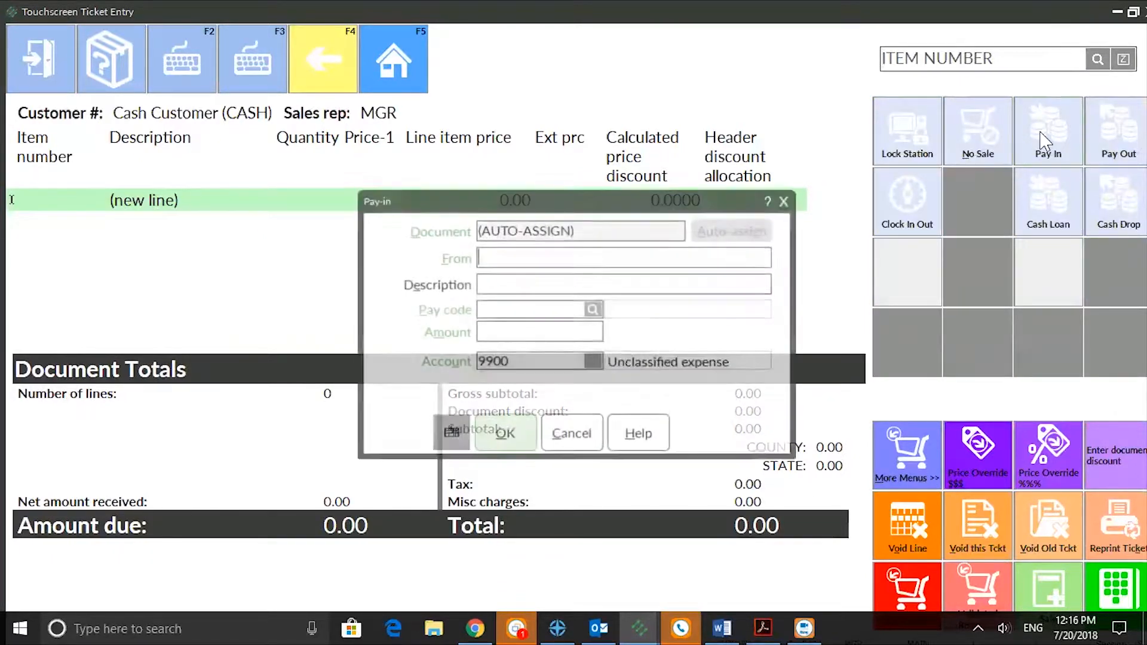
pyautogui.write('Jeana')
pyautogui.press('Tab')
pyautogui.write('Change fr')
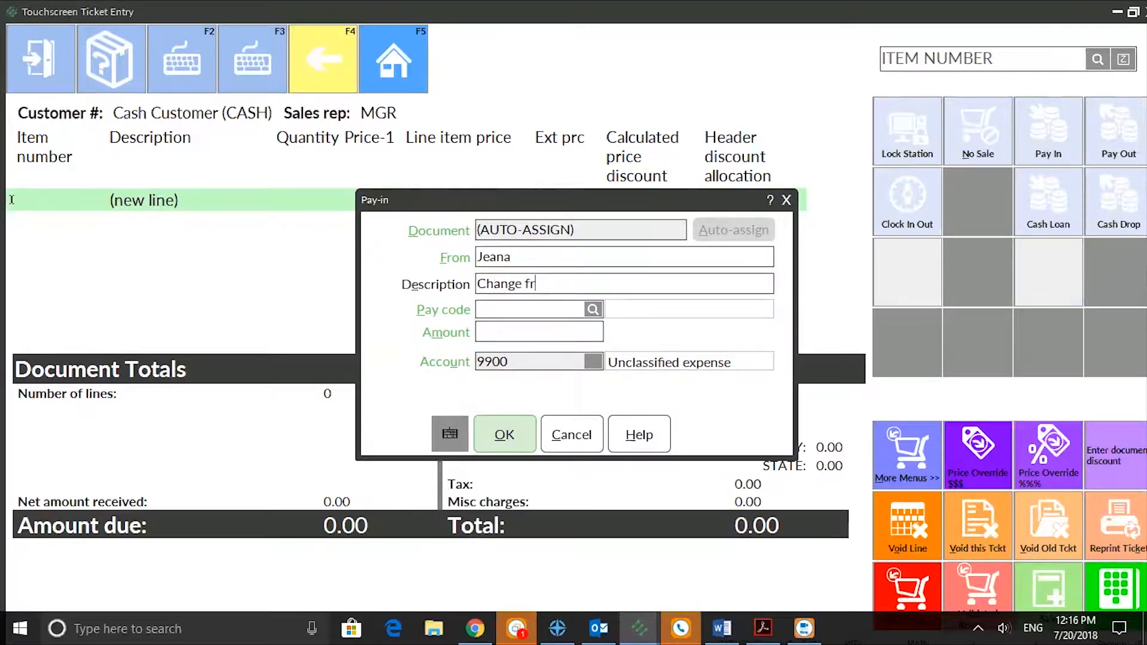
pyautogui.write('om Office Supplies')
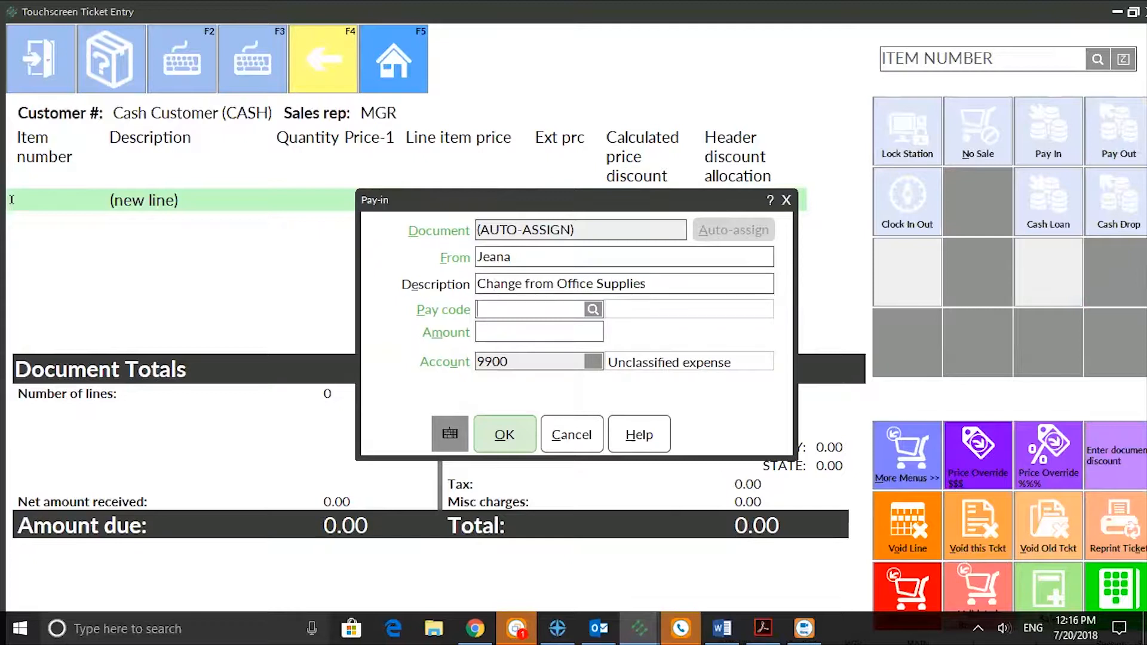
pyautogui.write('CASH')
# - Set the pay-in's pay code to CASH and amount to 10.00, save it, and close the receipt prompt without printing
pyautogui.press('Tab')
pyautogui.write('10.00')
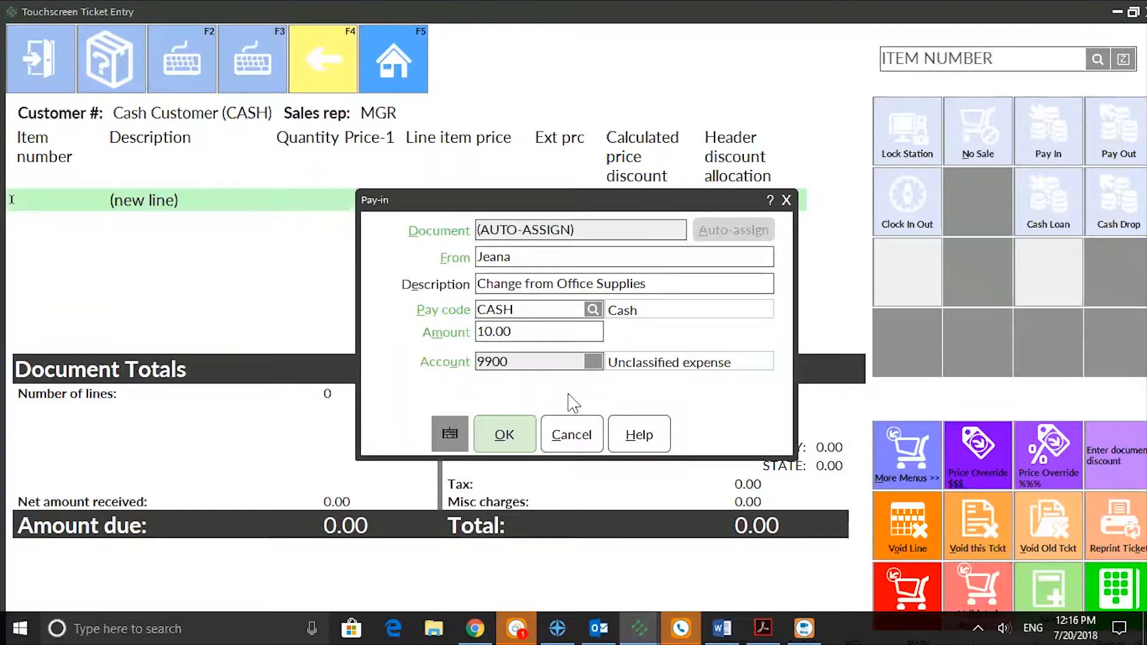
pyautogui.click(501, 442)
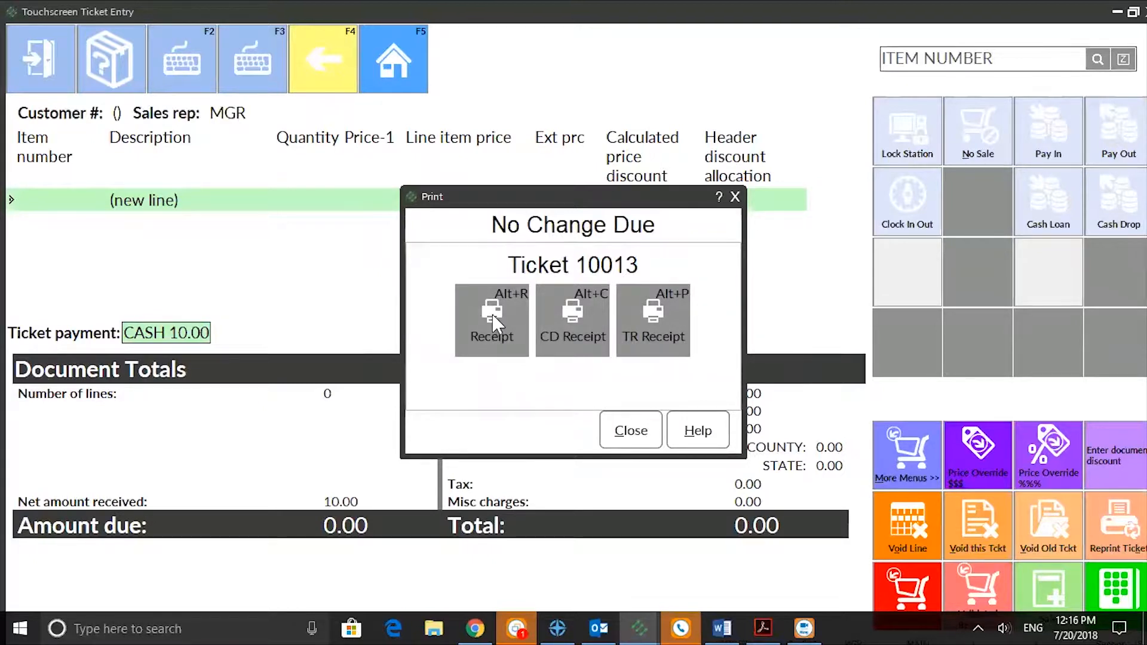
pyautogui.click(629, 428)
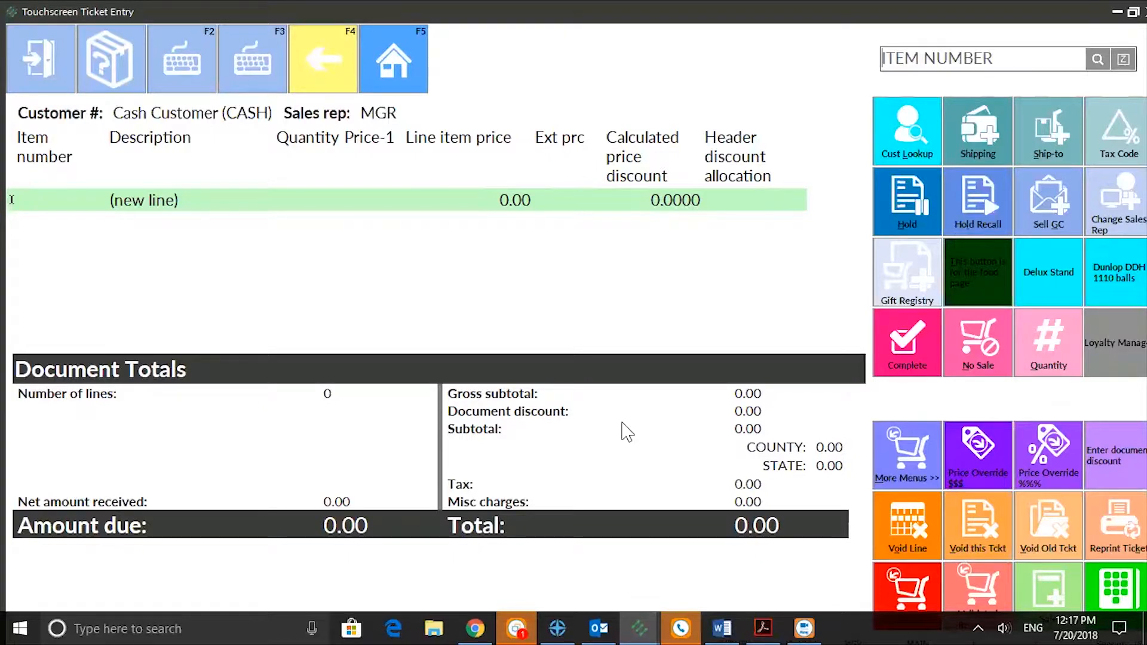
# - Record a drawer cash drop of 200.00 for the CASH pay code and acknowledge the save notice
pyautogui.click(900, 465)
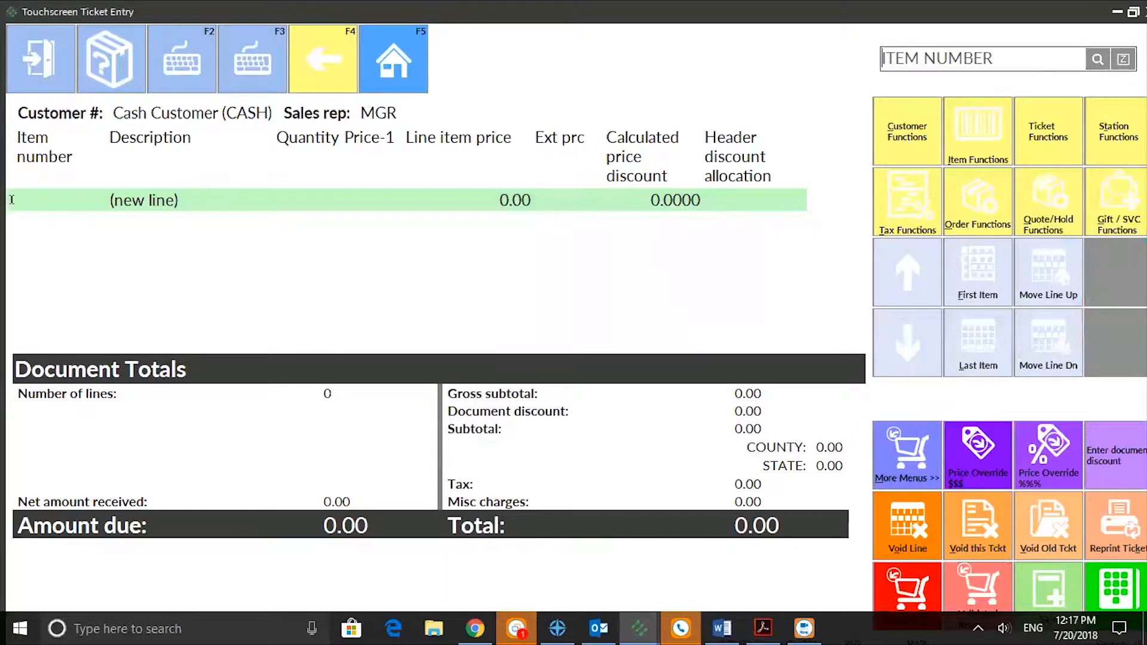
pyautogui.click(1116, 137)
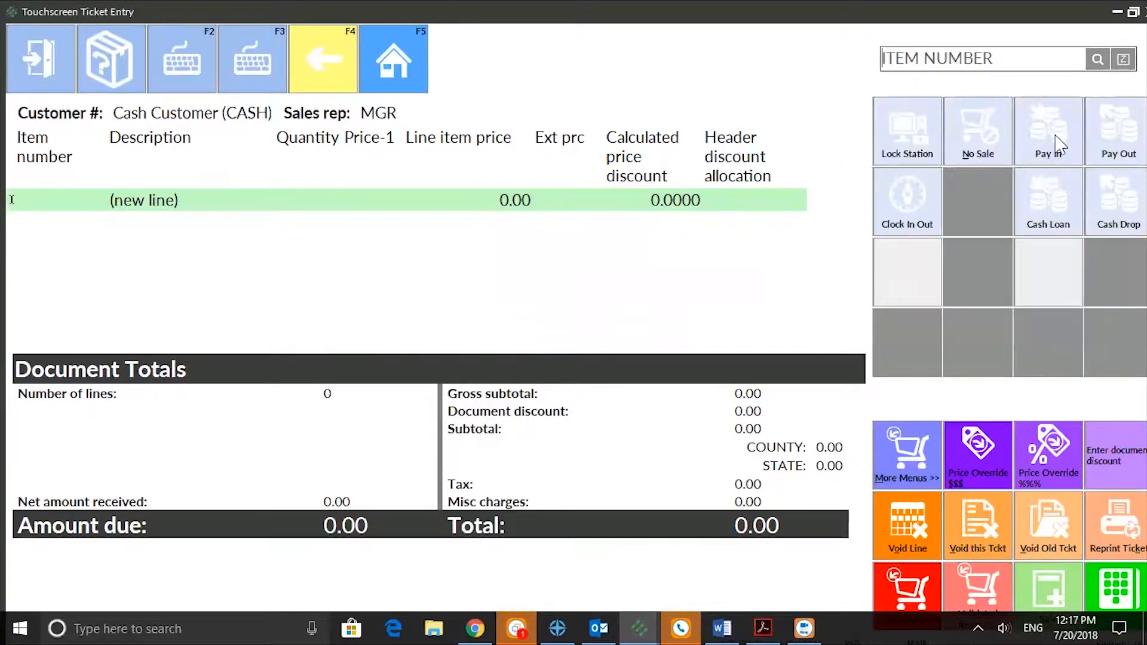
pyautogui.click(1109, 205)
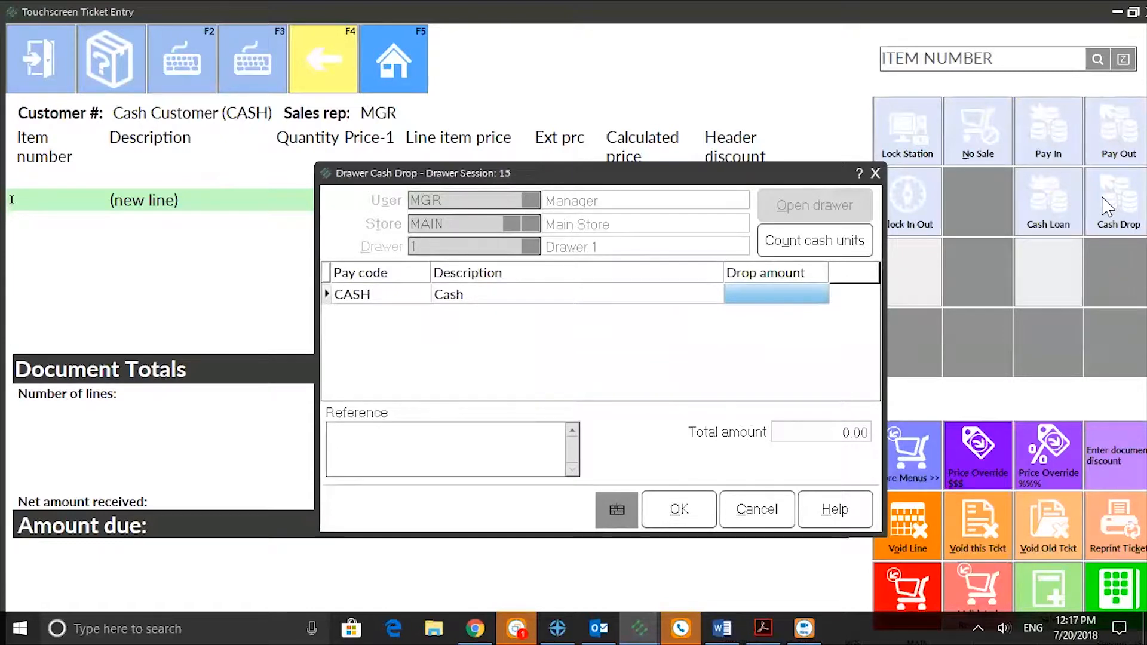
pyautogui.write('200.00')
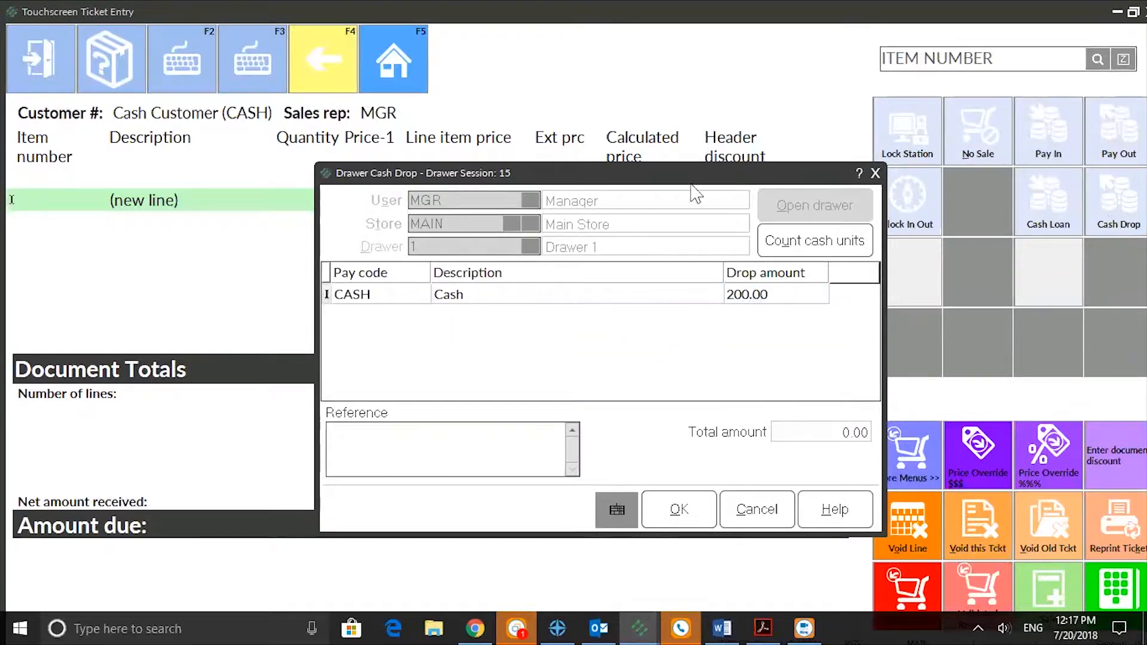
pyautogui.click(679, 512)
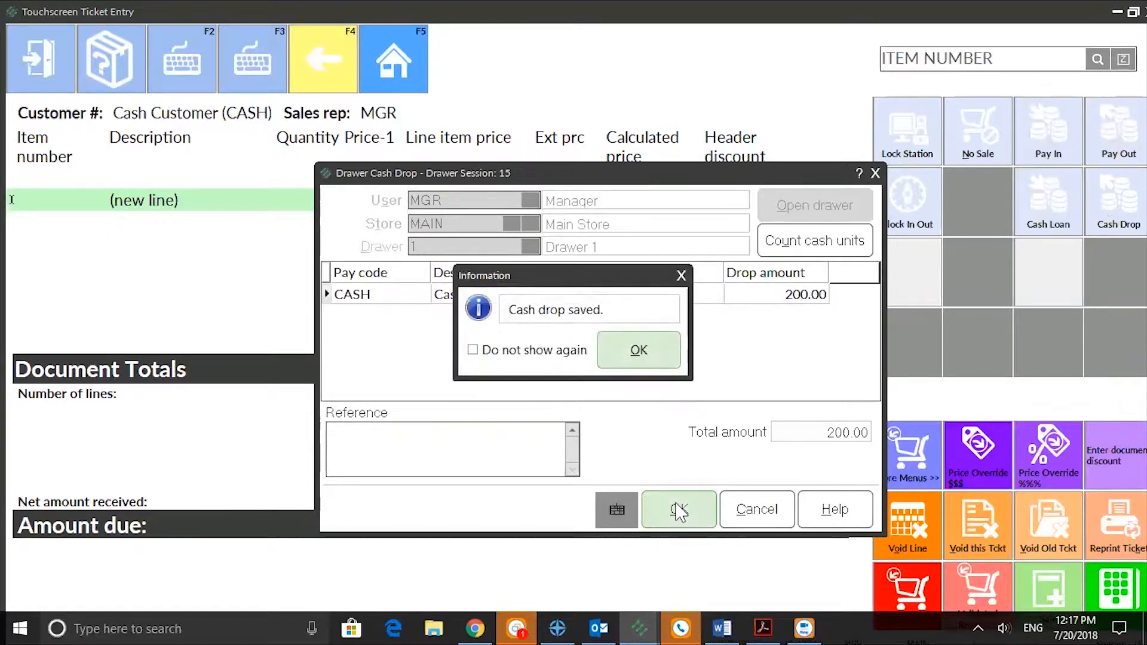
pyautogui.click(655, 351)
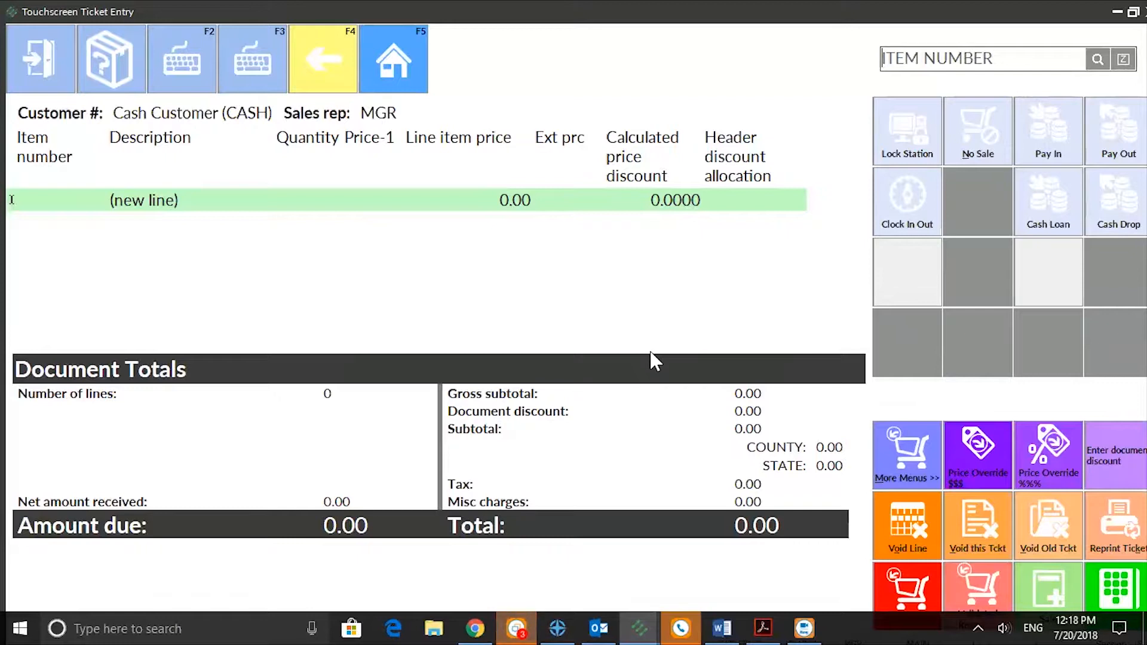
# - Record a drawer cash loan of 200.00 for the CASH pay code and acknowledge the save notice
pyautogui.click(1047, 219)
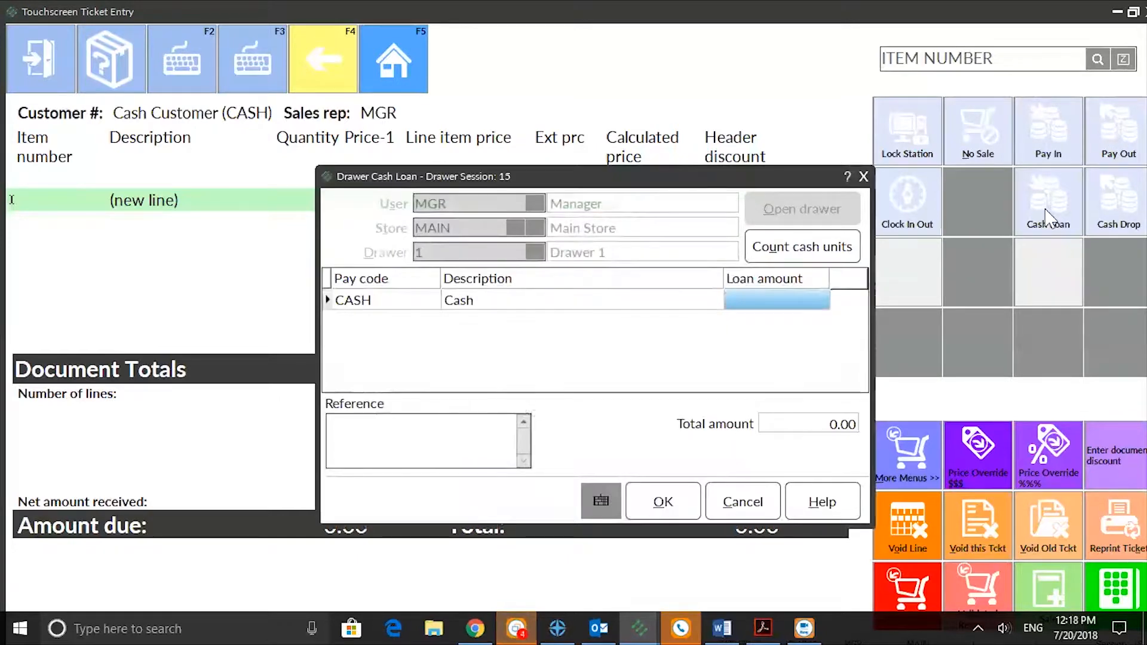
pyautogui.write('200.00')
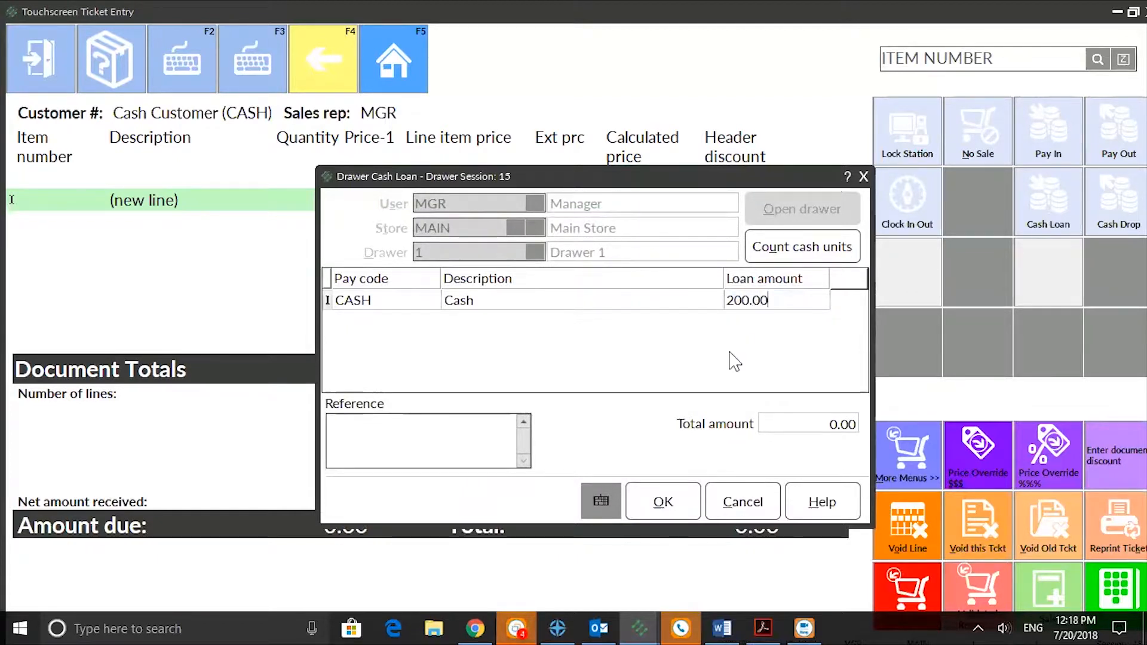
pyautogui.click(664, 503)
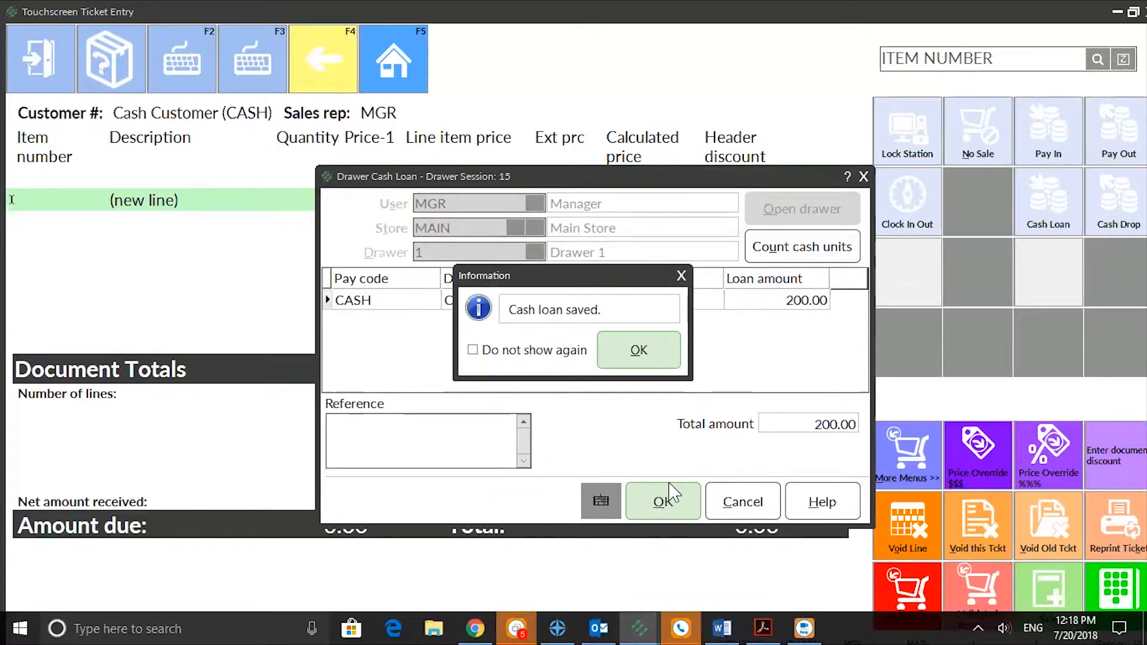
pyautogui.click(638, 349)
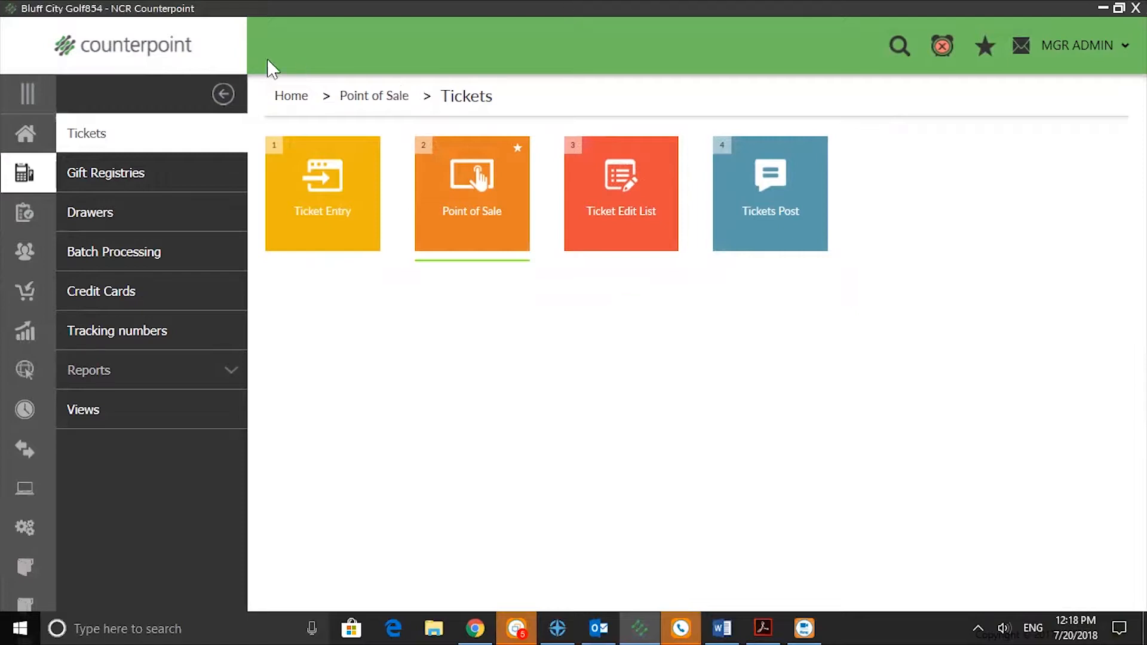
# - Preview the Drawer Reading report with the drawer session filter starting at active session 15 of store MAIN
pyautogui.click(95, 214)
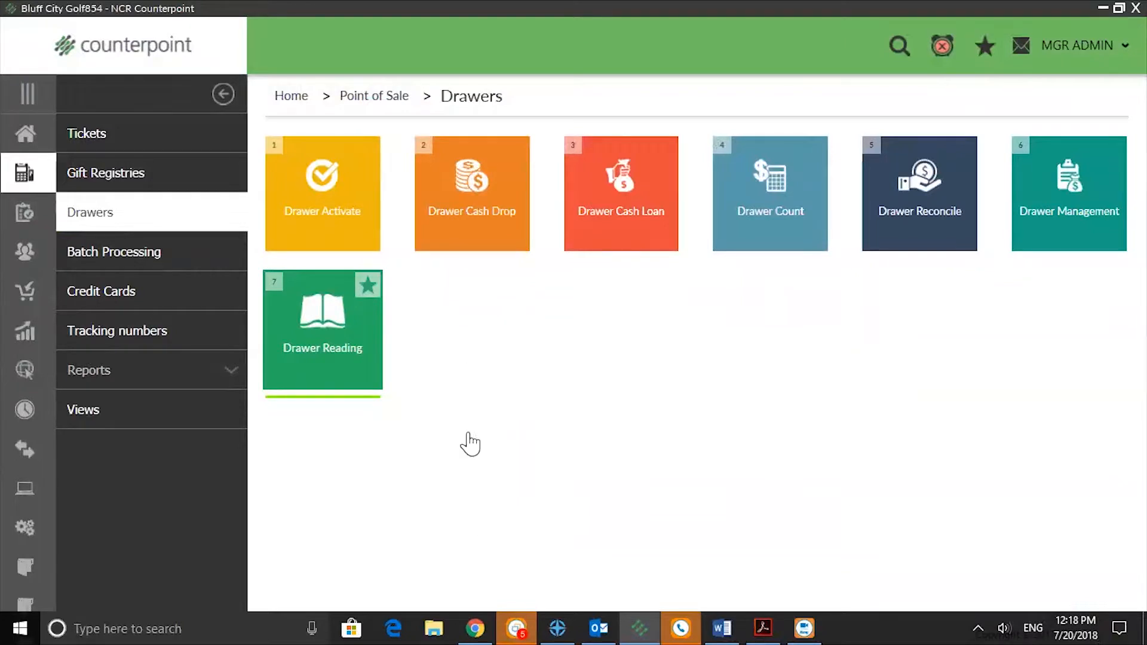
pyautogui.click(325, 309)
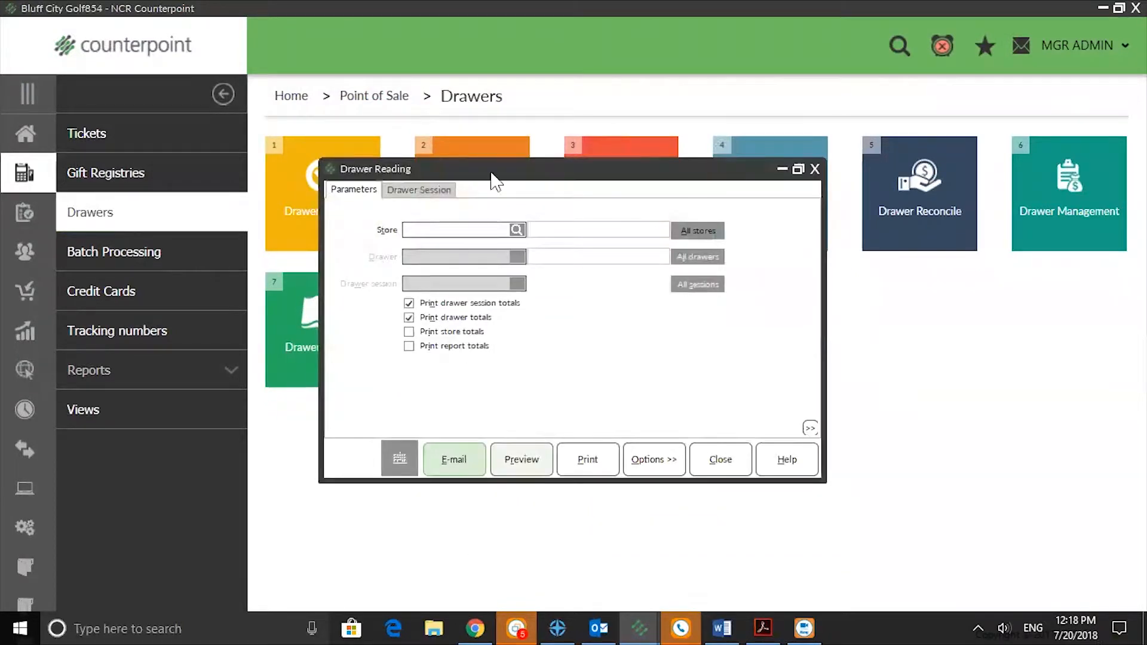
pyautogui.click(413, 189)
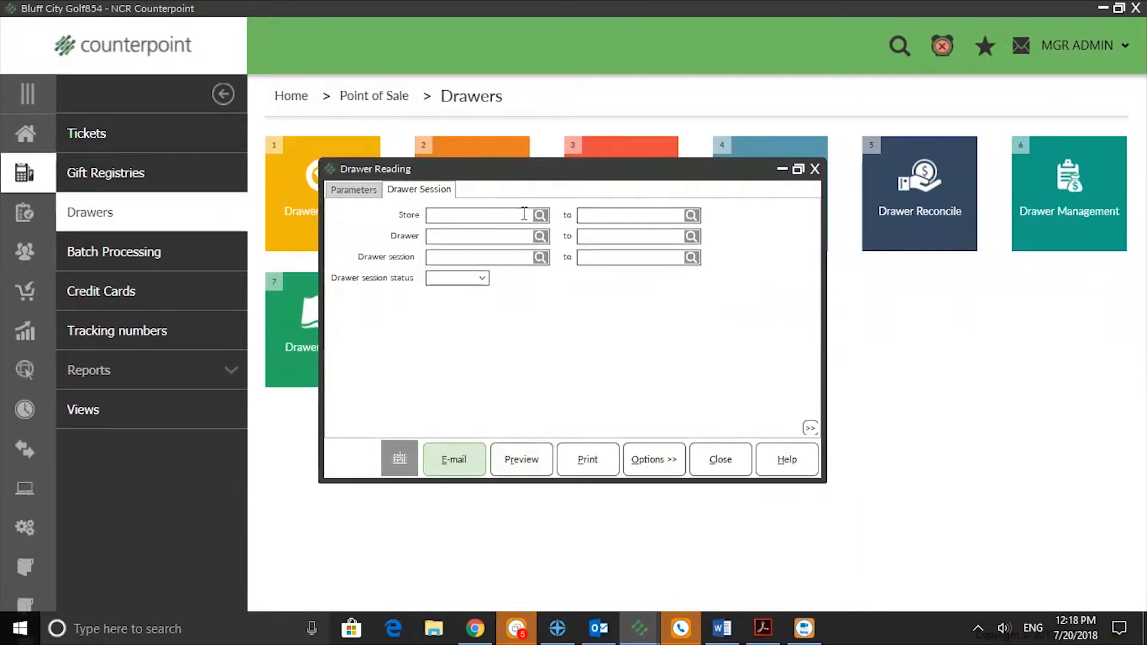
pyautogui.click(540, 258)
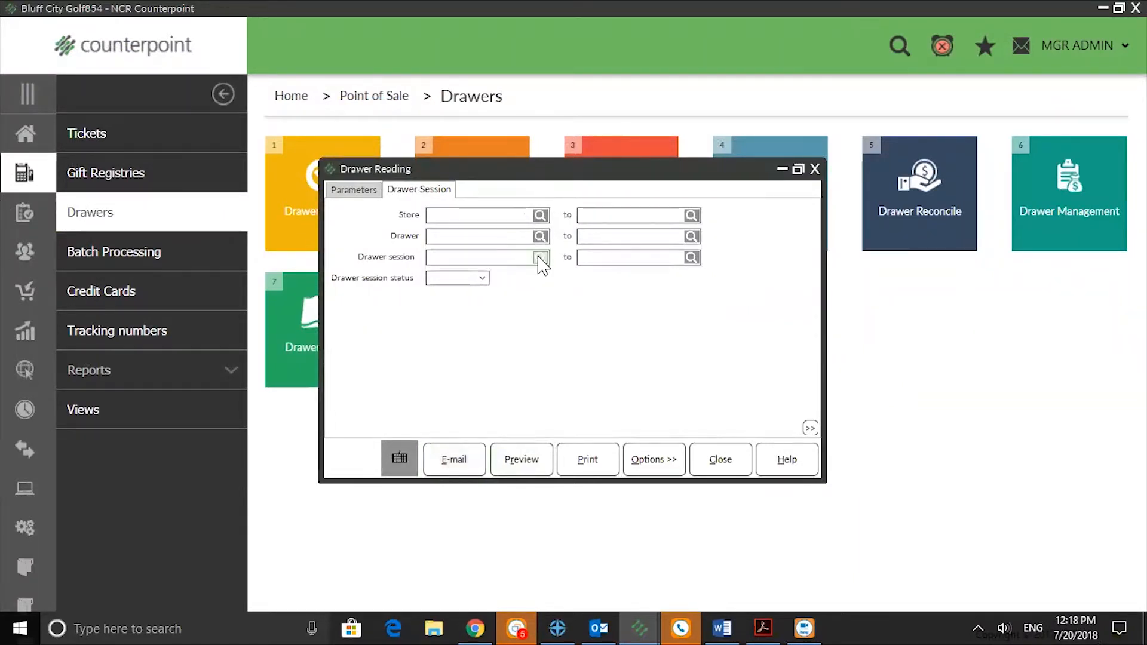
pyautogui.click(424, 280)
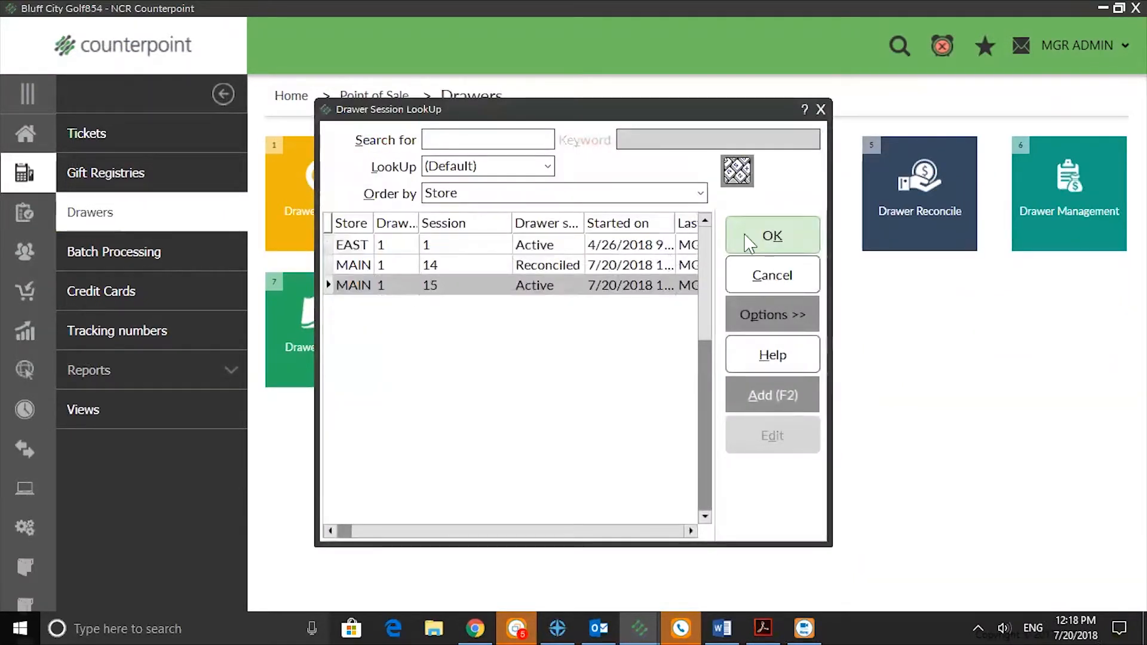
pyautogui.click(748, 237)
pyautogui.click(522, 455)
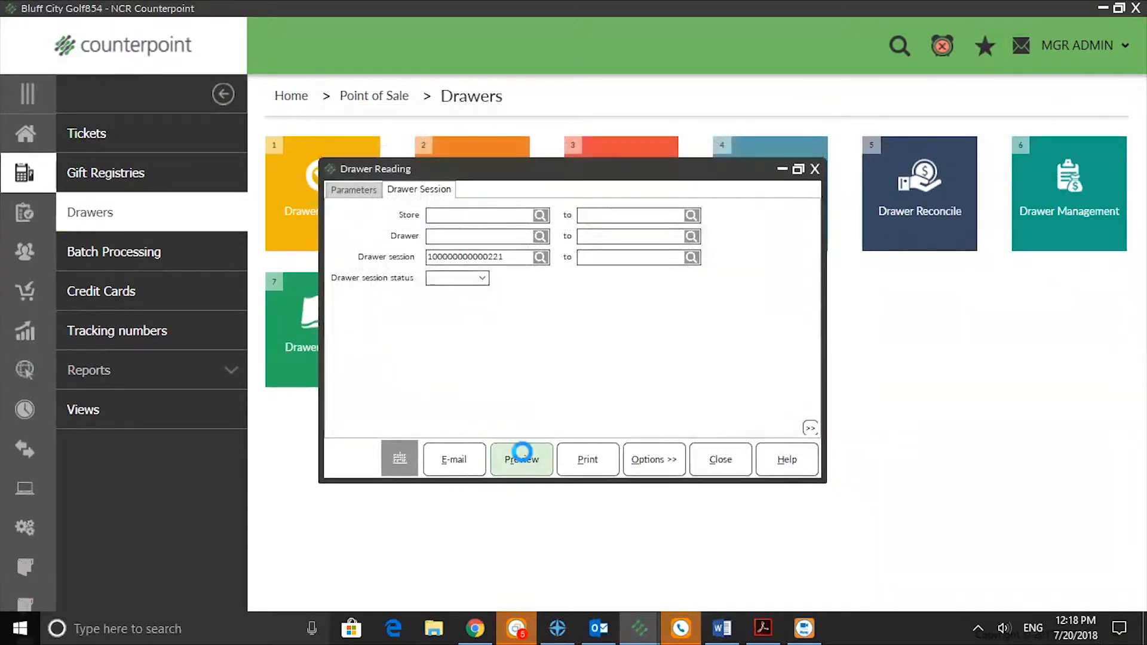